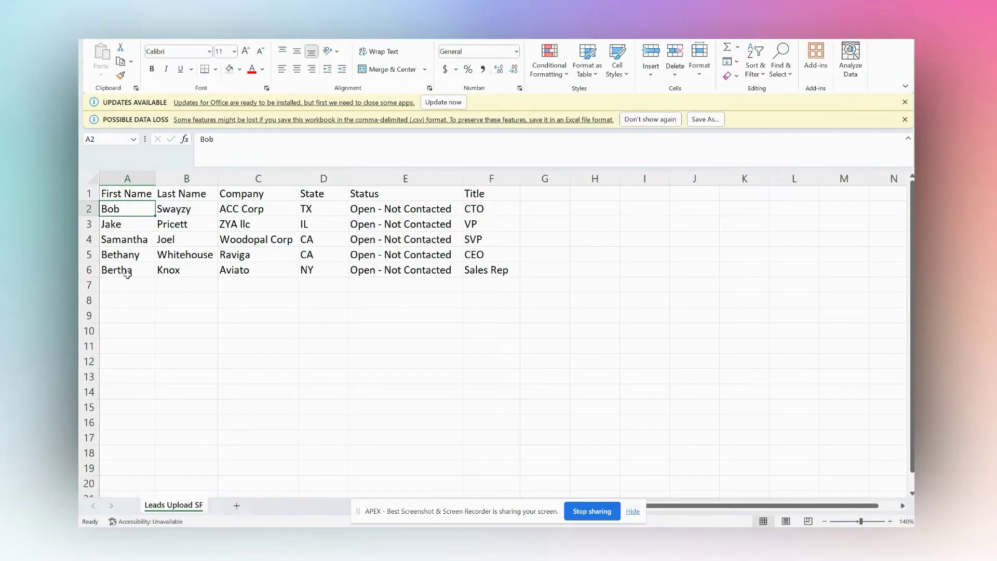
- Review the five lead data rows and the six column headings A1:F1 in the Leads Upload SF sheet
drag(90, 209, 90, 270)
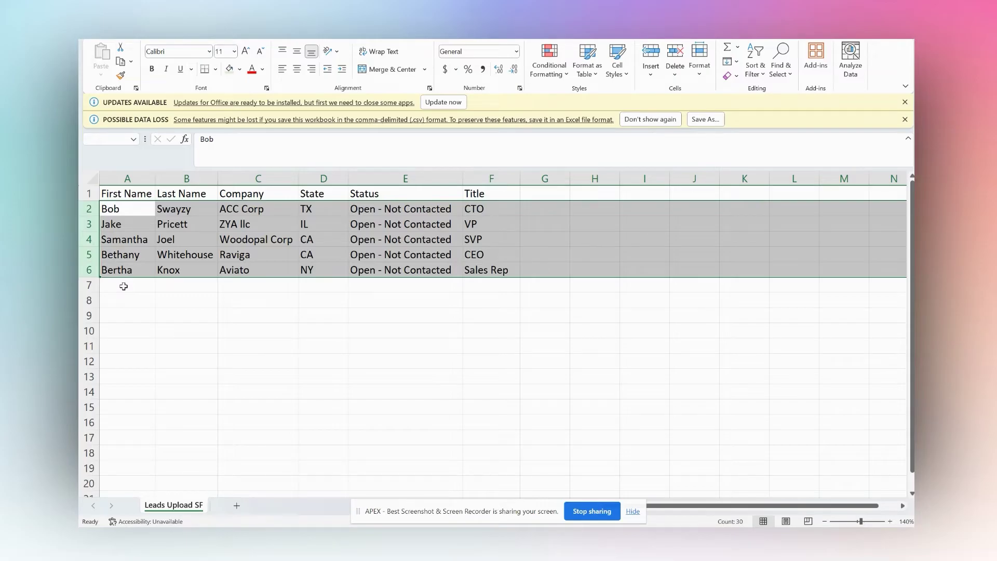
click(121, 193)
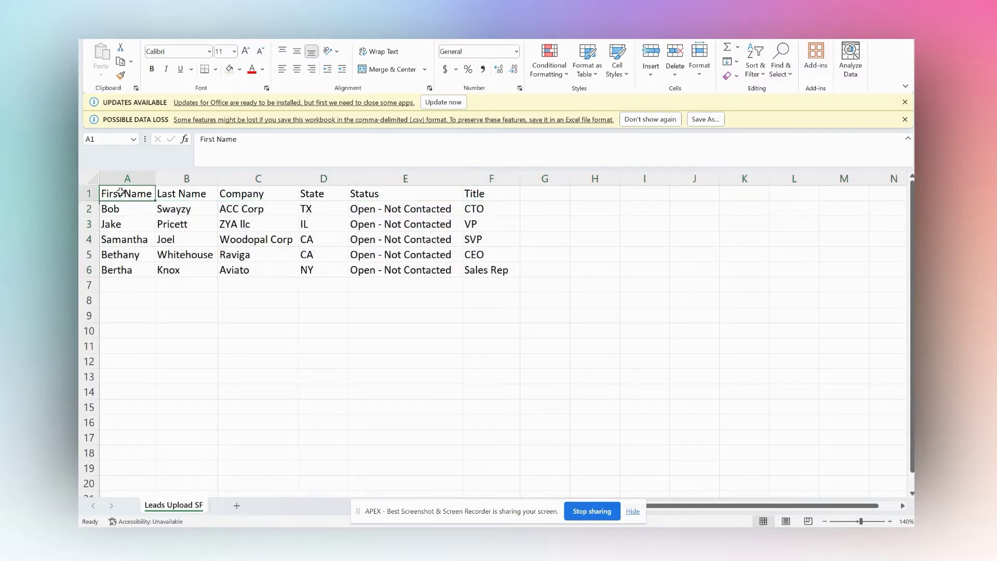
key(shift+Right)
key(shift+Right)
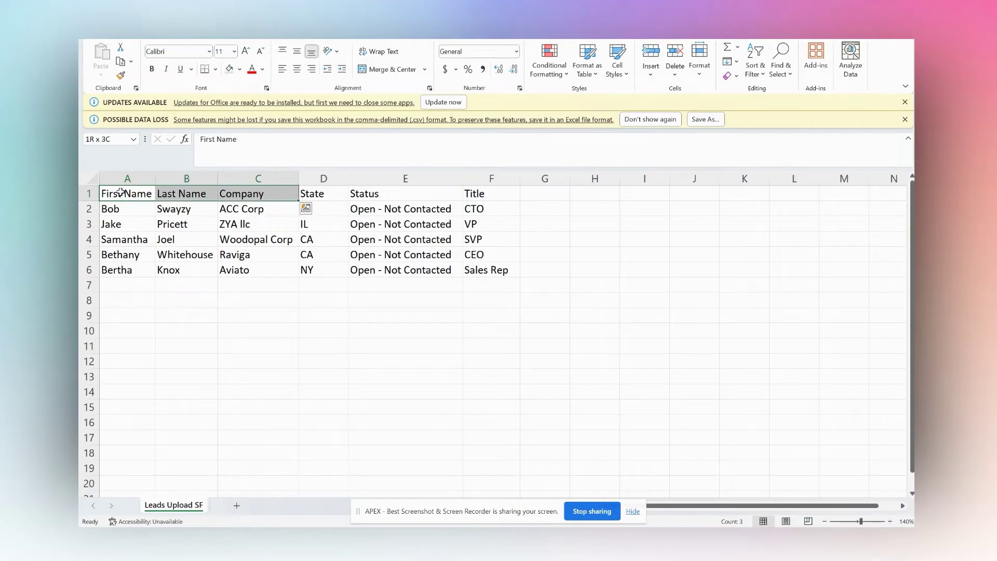
key(shift+Right)
key(shift+Right)
key(shift+Right)
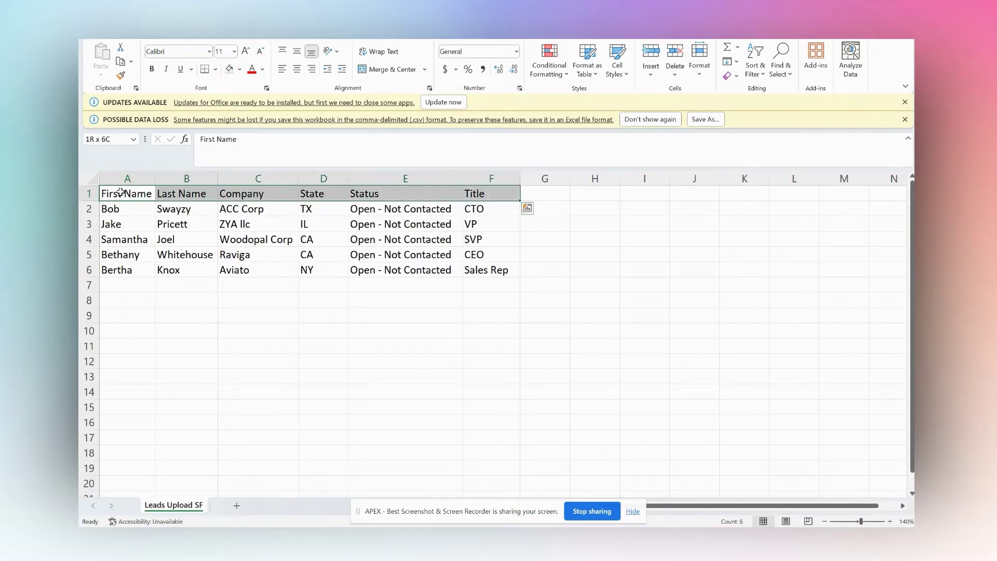
key(Down)
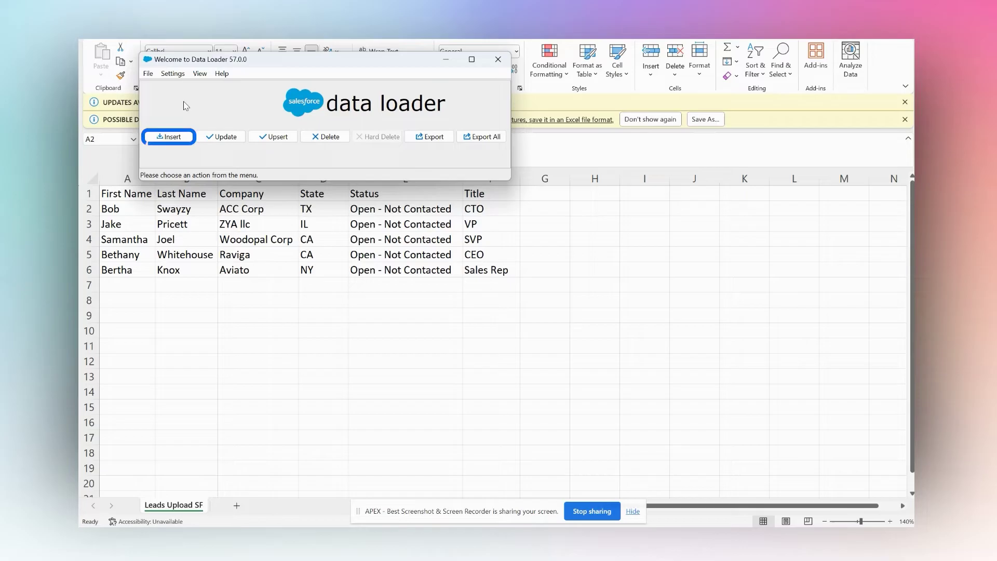
- Start a new Data Loader insert and log in with OAuth to the Production environment
click(169, 141)
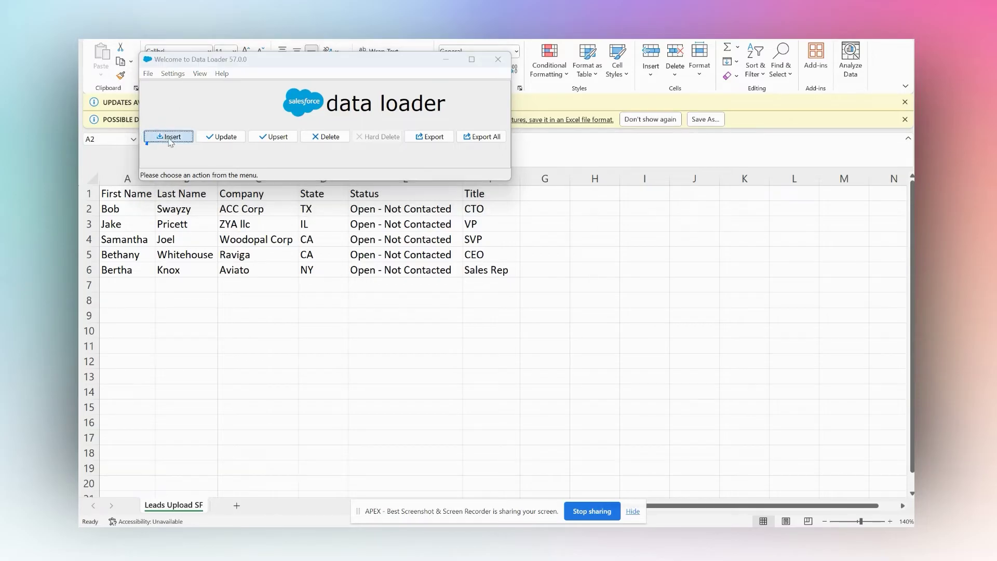
click(277, 150)
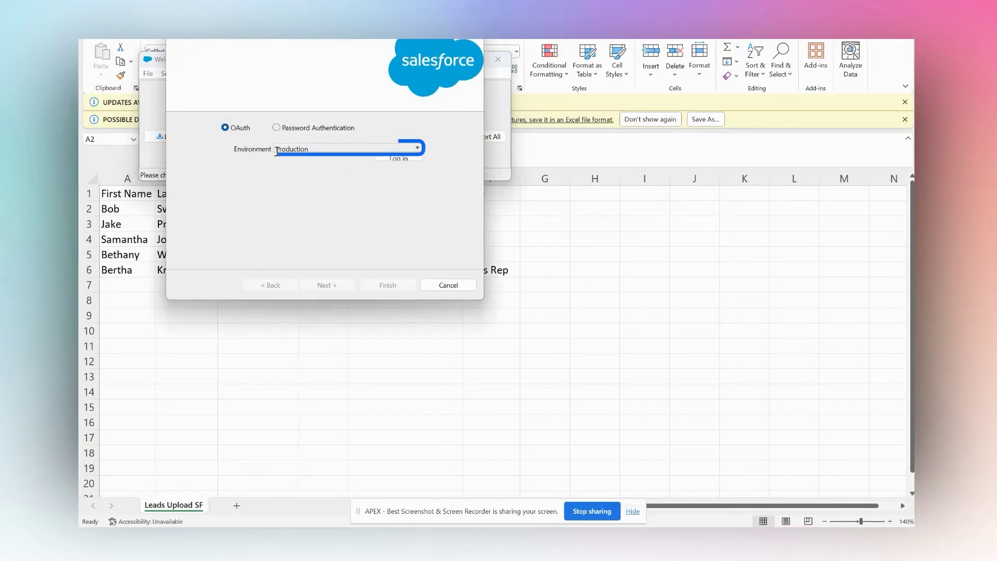
click(303, 149)
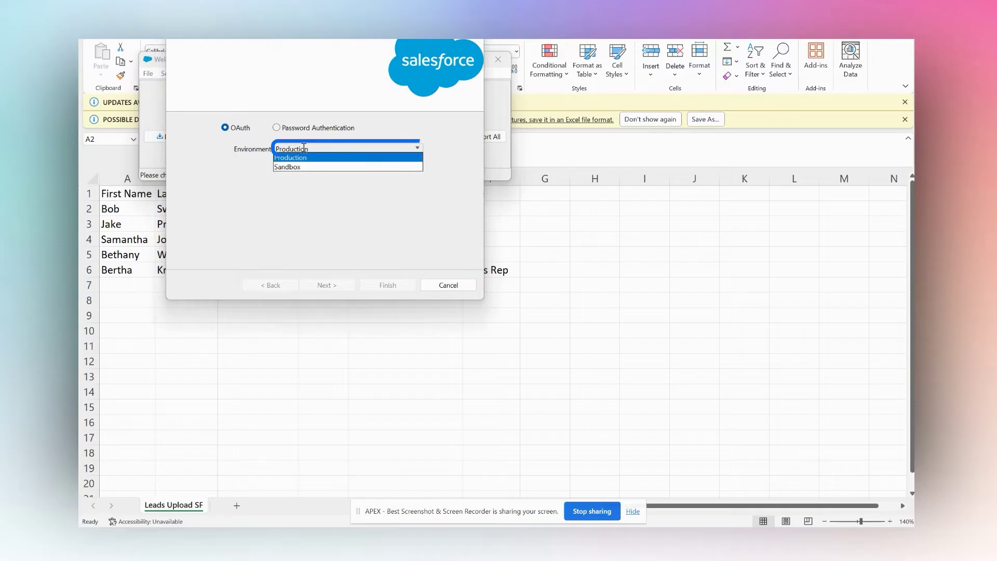
click(239, 177)
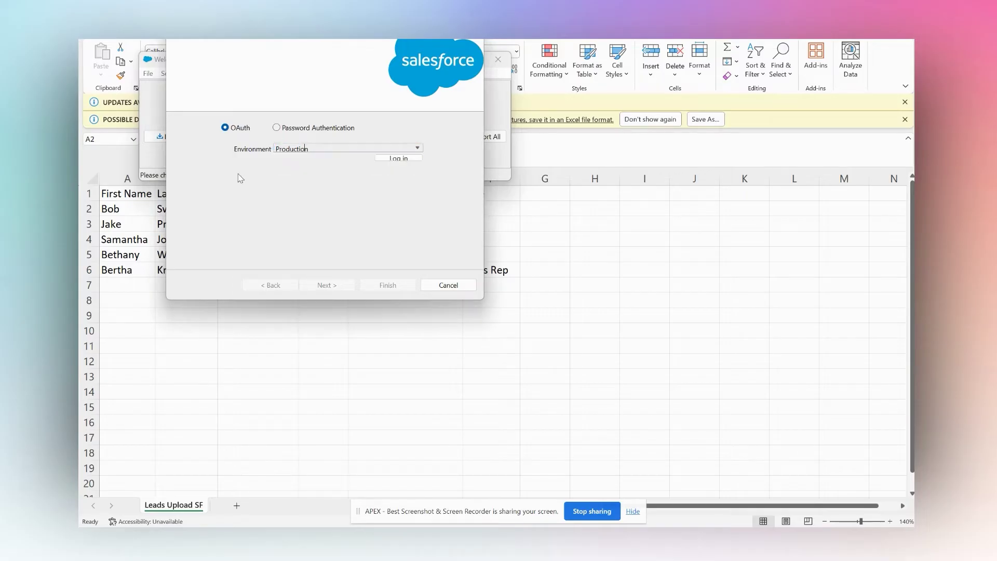
click(306, 149)
click(392, 158)
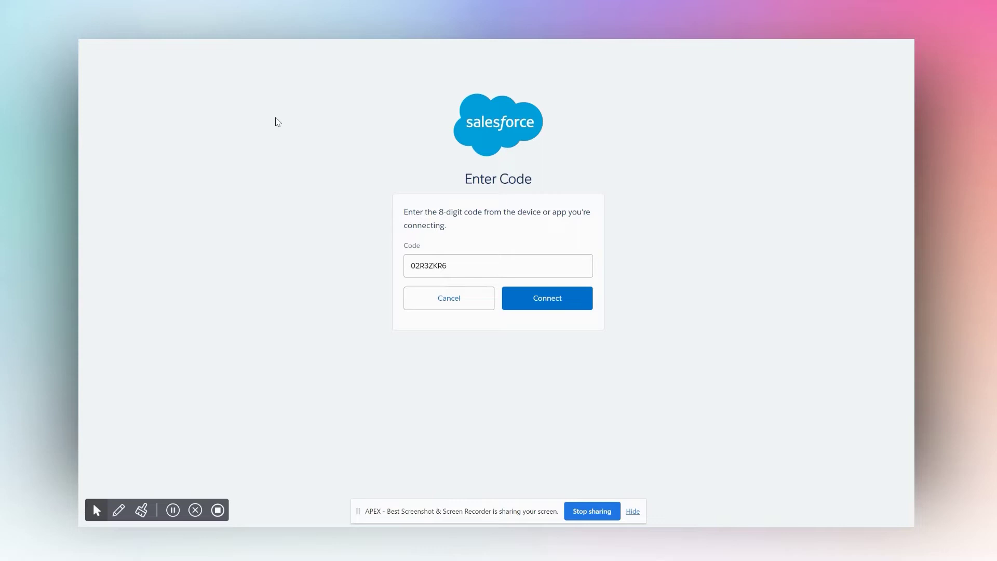
- Connect the device code, allow Data Loader access to the org, and continue
click(547, 304)
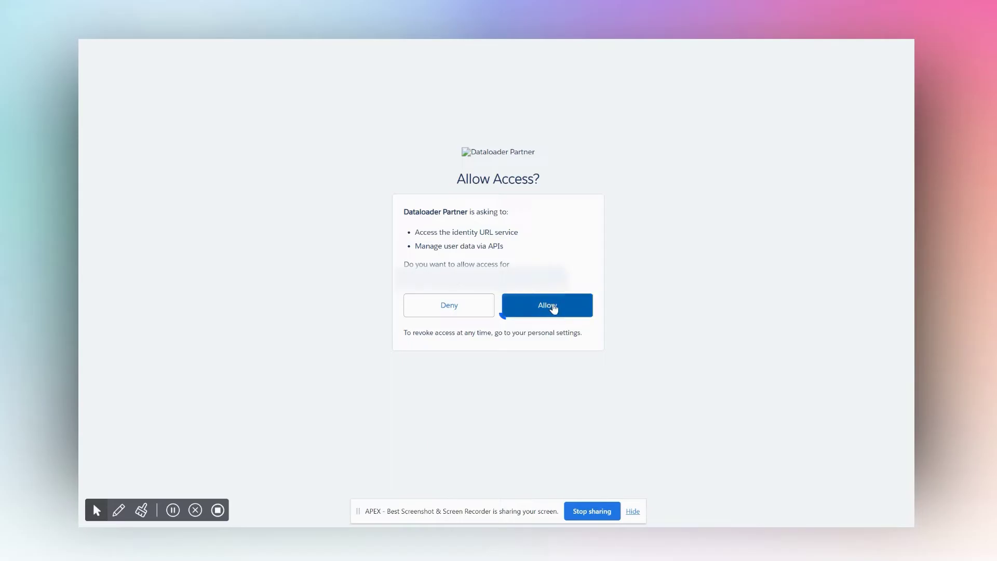
click(574, 310)
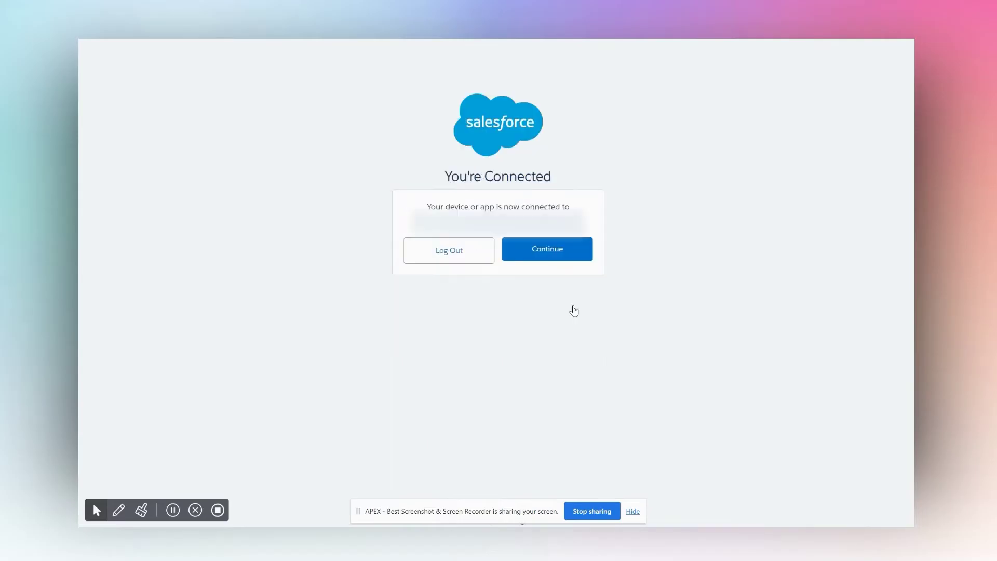
click(543, 255)
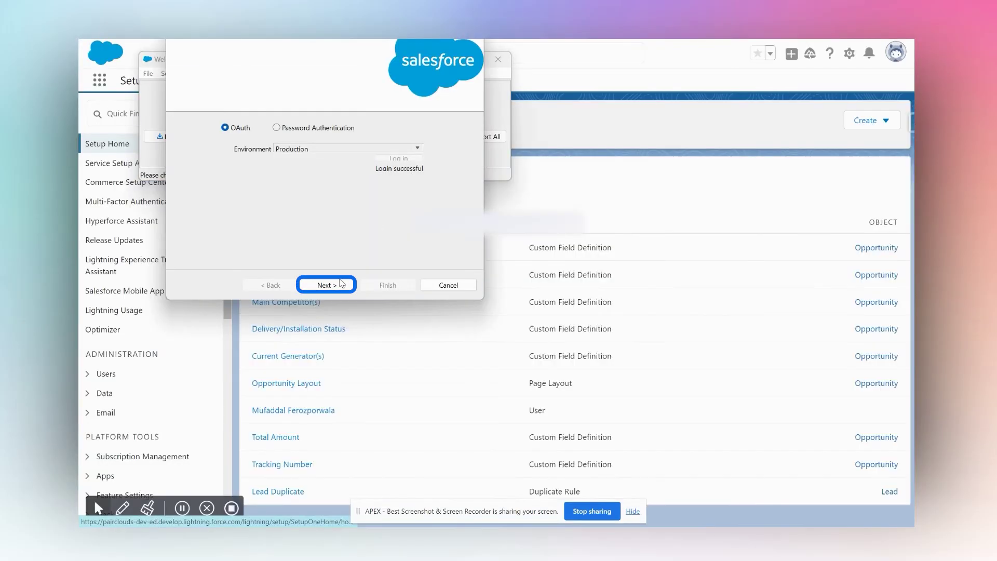
- Choose Lead as the object, load Leads Upload SF.csv, and accept the 5-row confirmation
click(326, 284)
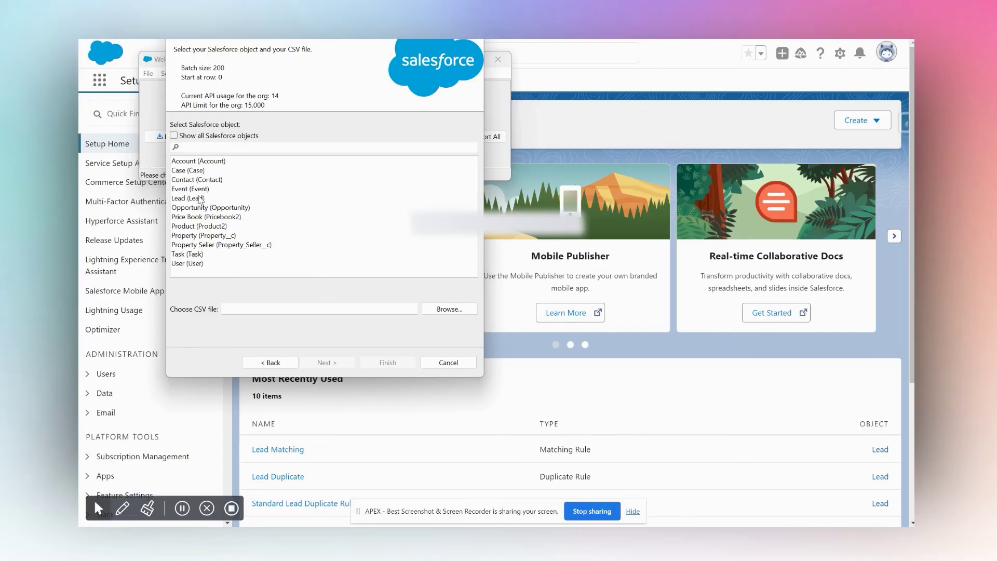
click(203, 198)
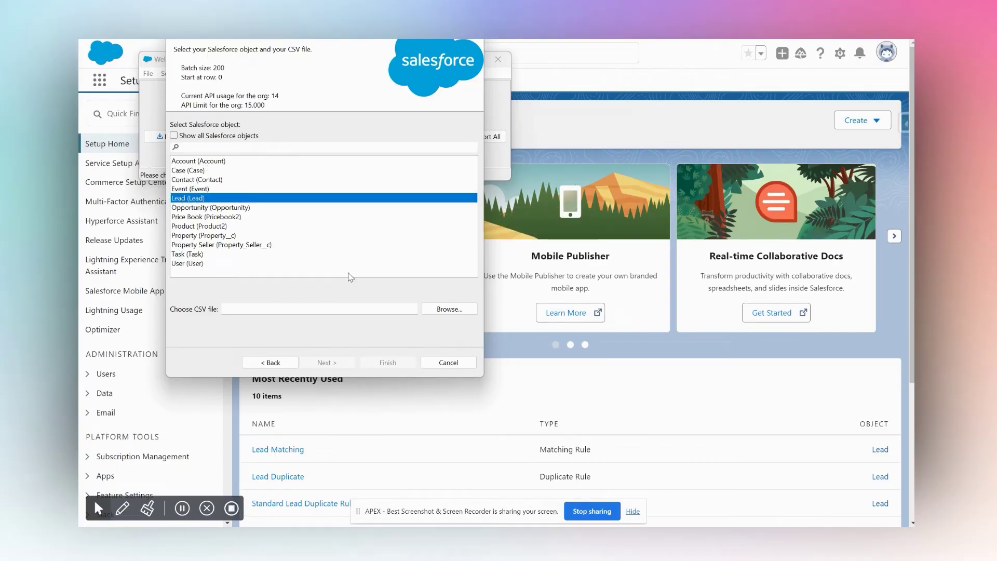
click(446, 310)
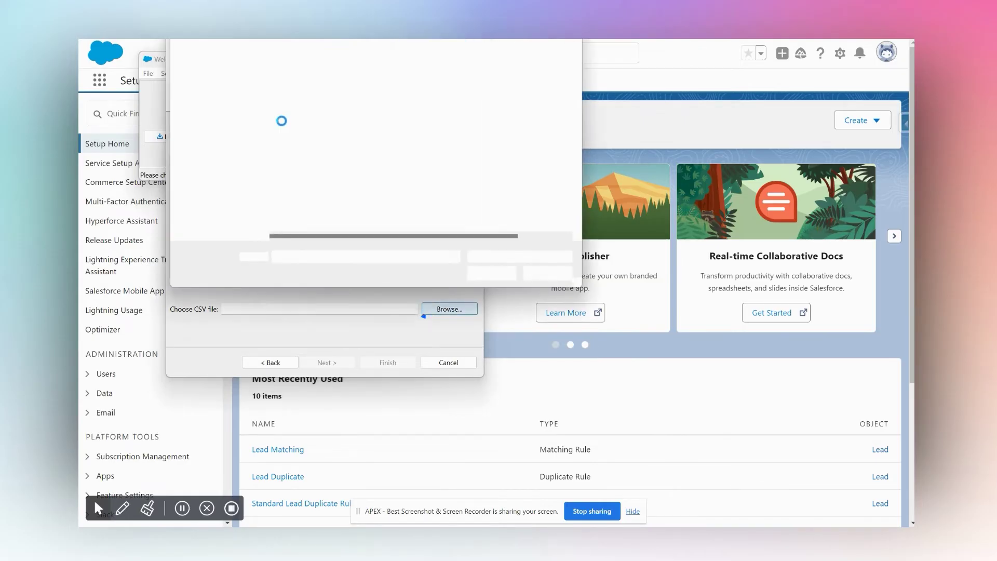
click(290, 115)
double_click(362, 115)
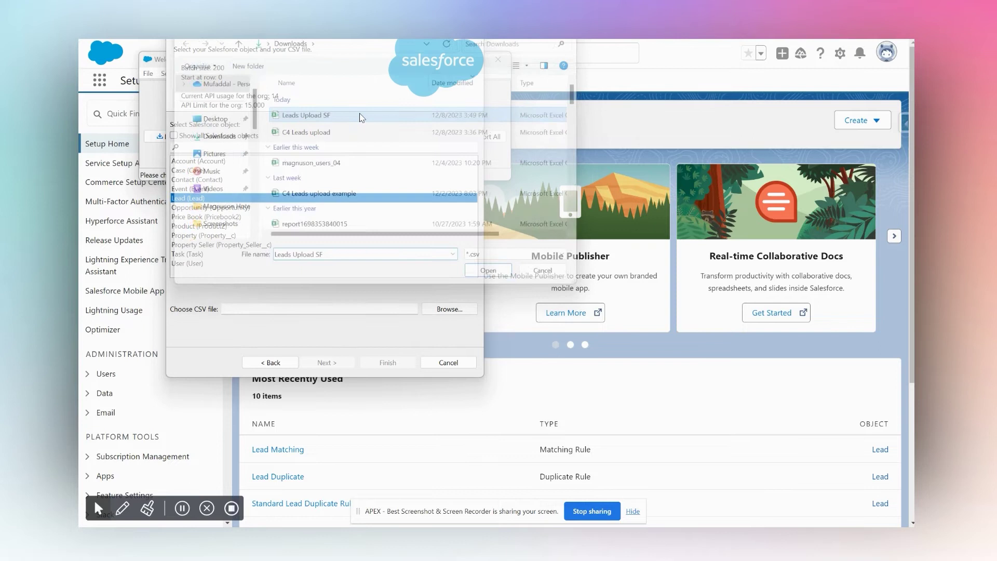
click(327, 362)
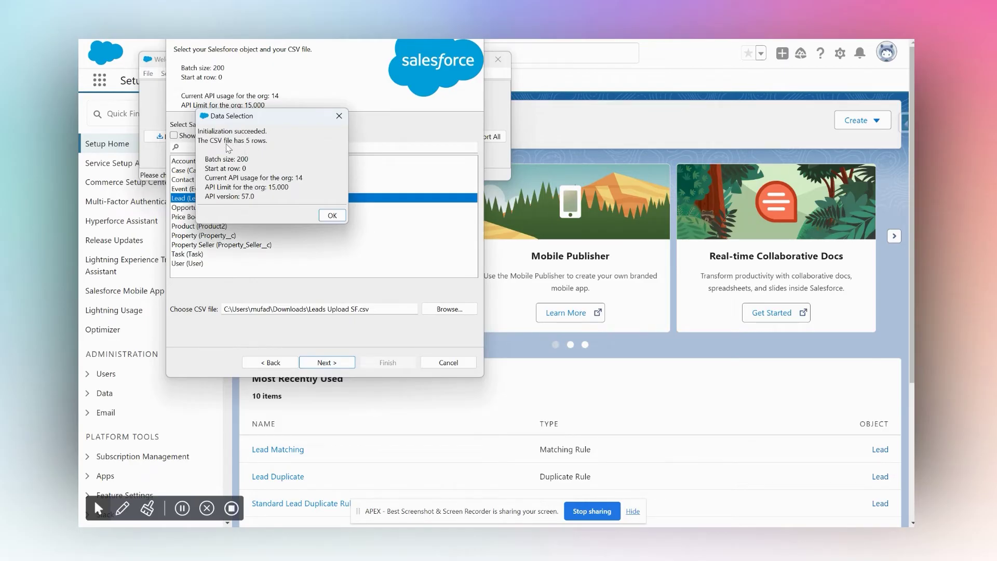
click(332, 218)
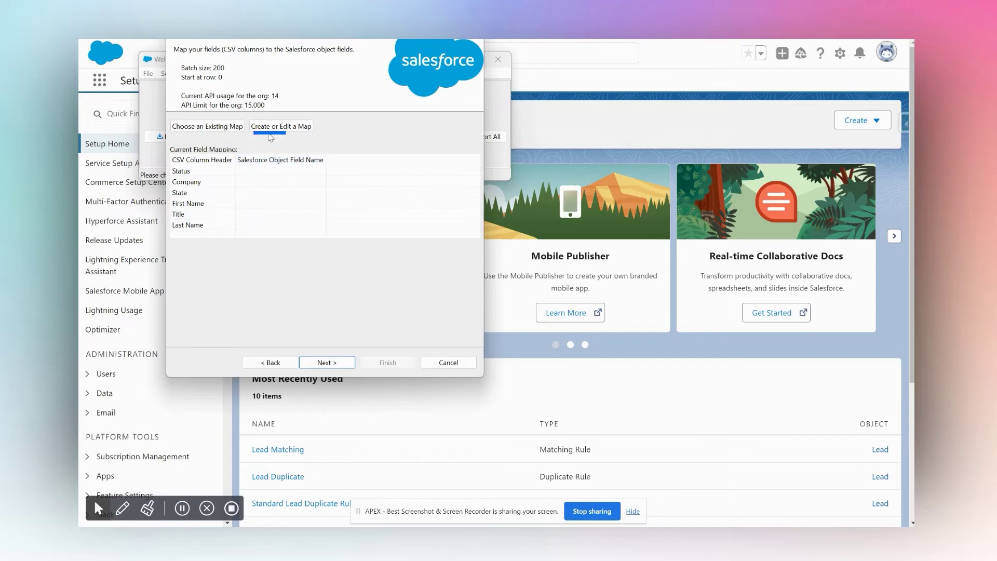
- In the Mapping Dialog, map the Lead Company field to the Company CSV column
click(278, 132)
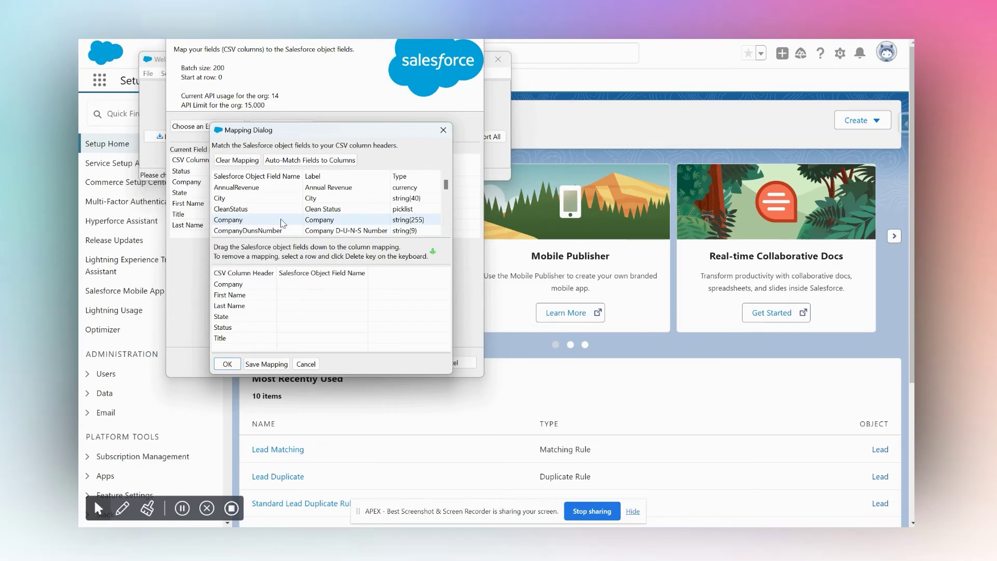
drag(283, 224, 286, 287)
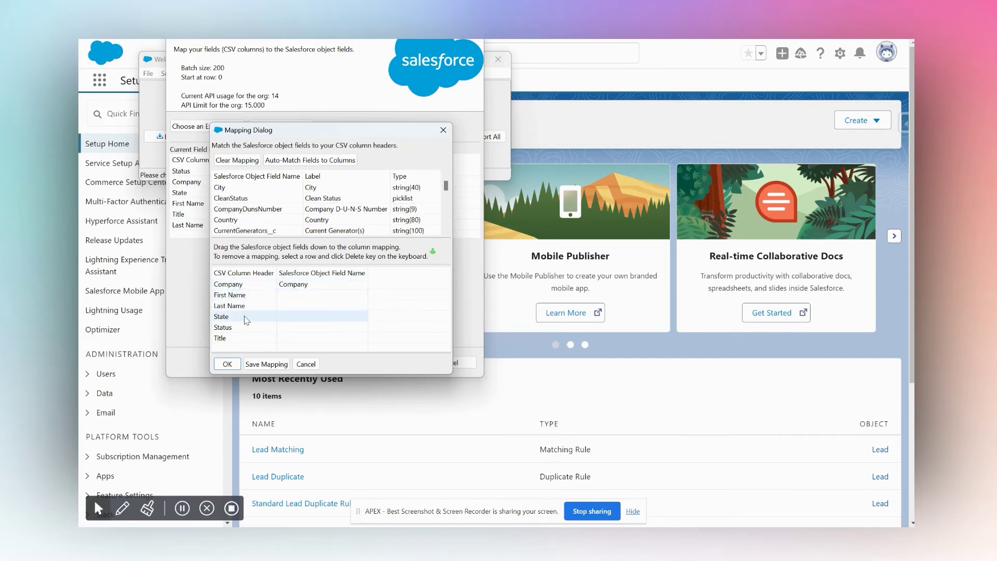
- Auto-match the remaining five columns to their Lead fields and accept the mapping
click(303, 162)
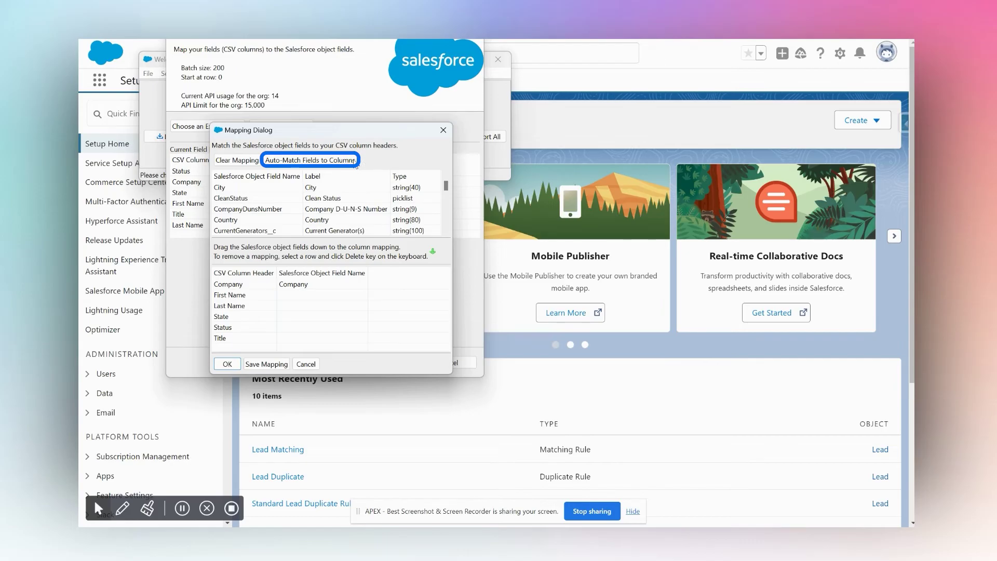
click(312, 161)
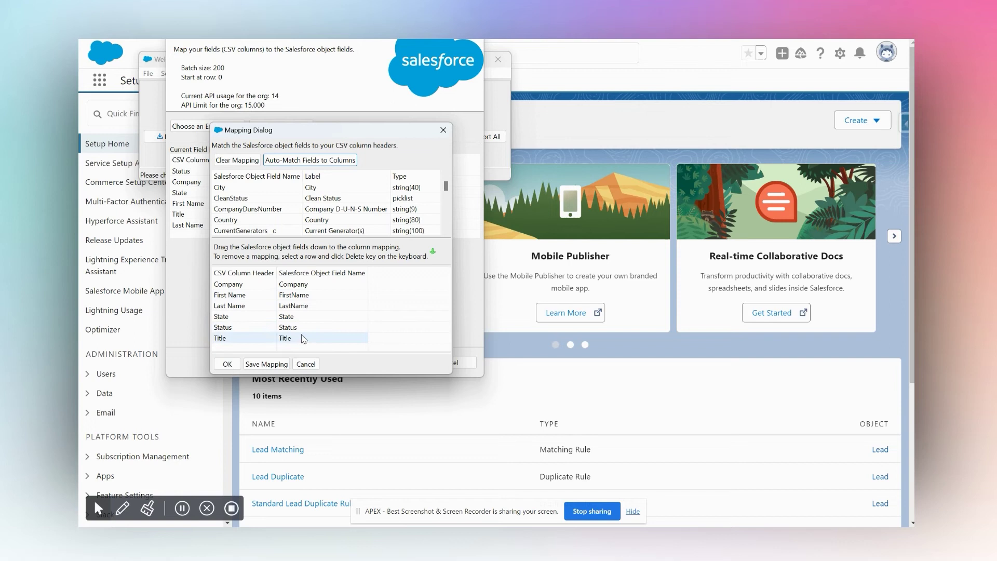
click(228, 364)
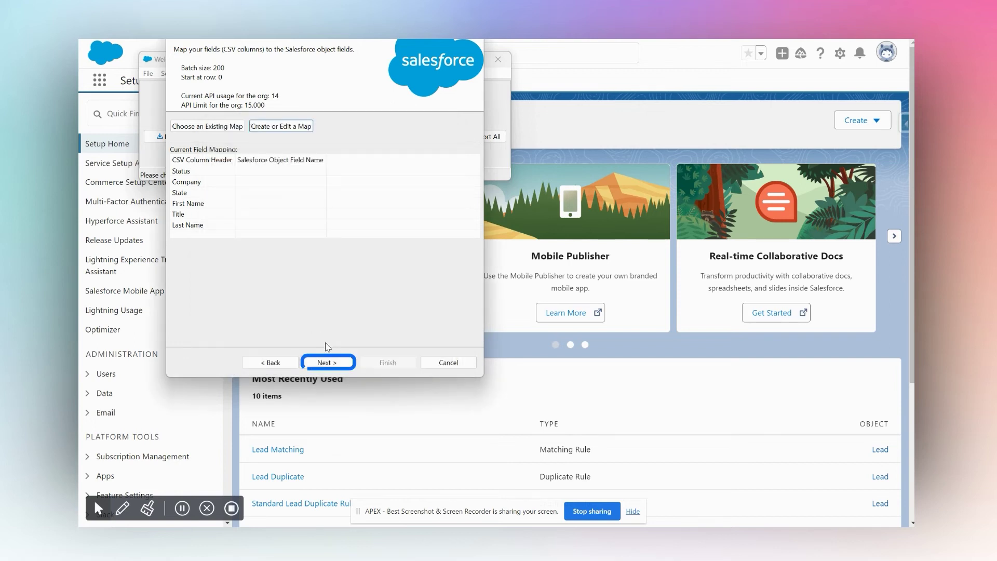
- Advance to the Directory step, where the success and error files go to the Arch Opp E and S folder
click(326, 362)
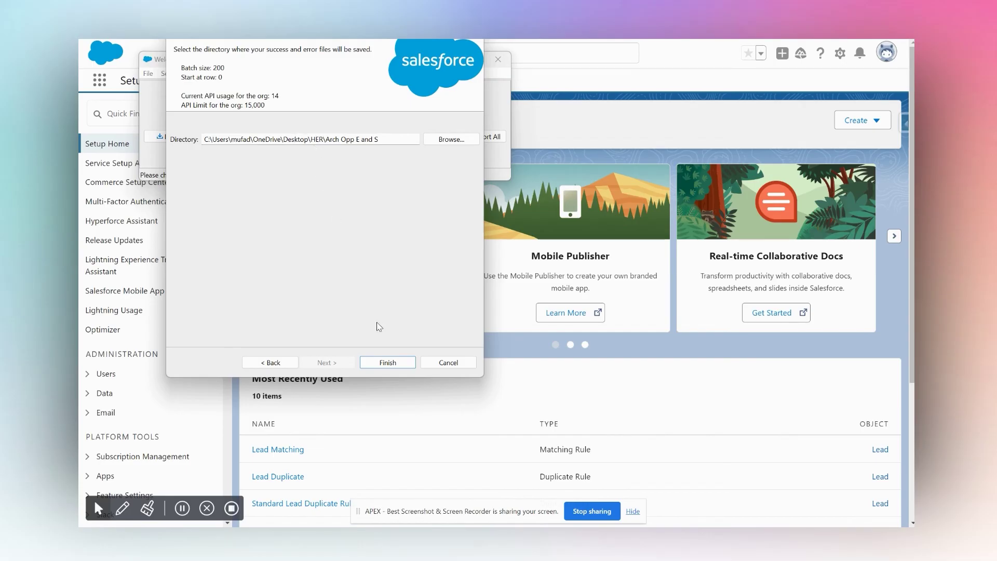
- Run the insert, confirm the warning, and dismiss the 5 successes, 0 errors summary
click(387, 365)
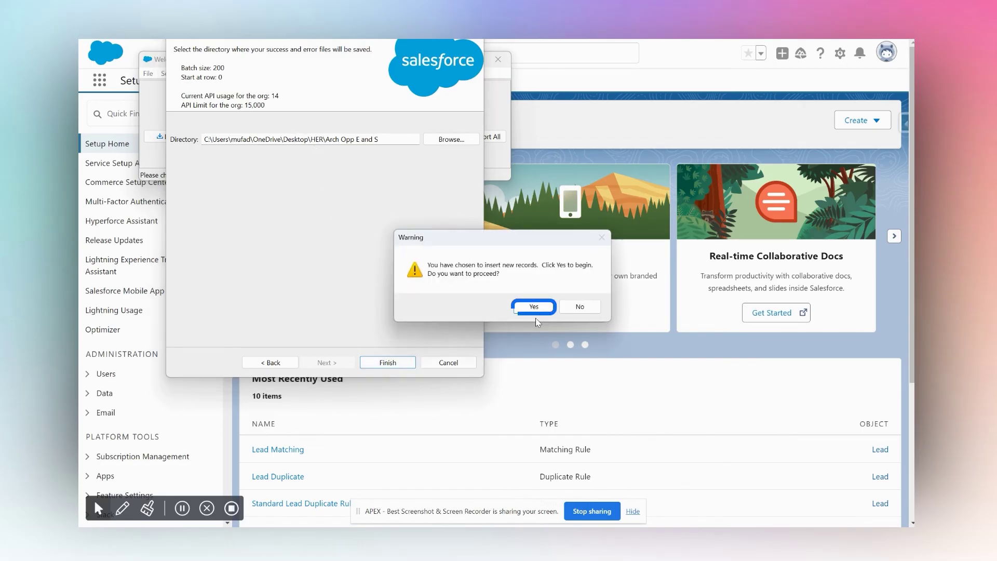
click(537, 306)
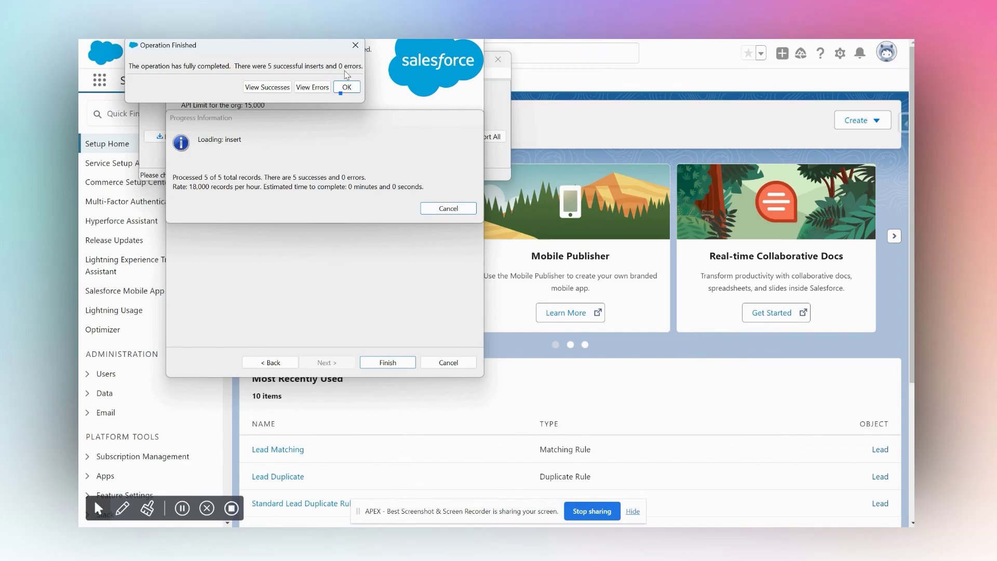
click(352, 88)
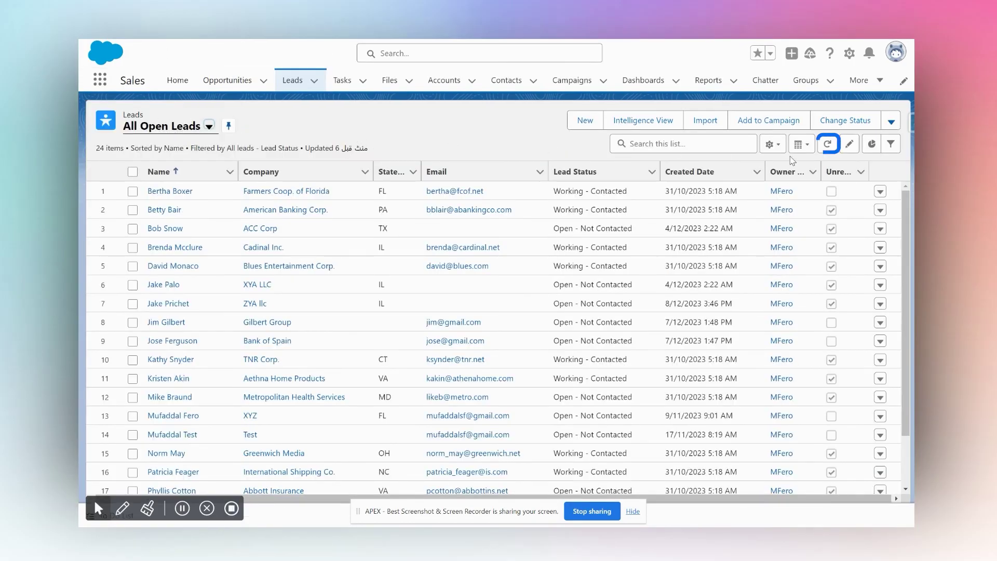
- Refresh All Open Leads and sort it by Created Date, newest first
click(827, 145)
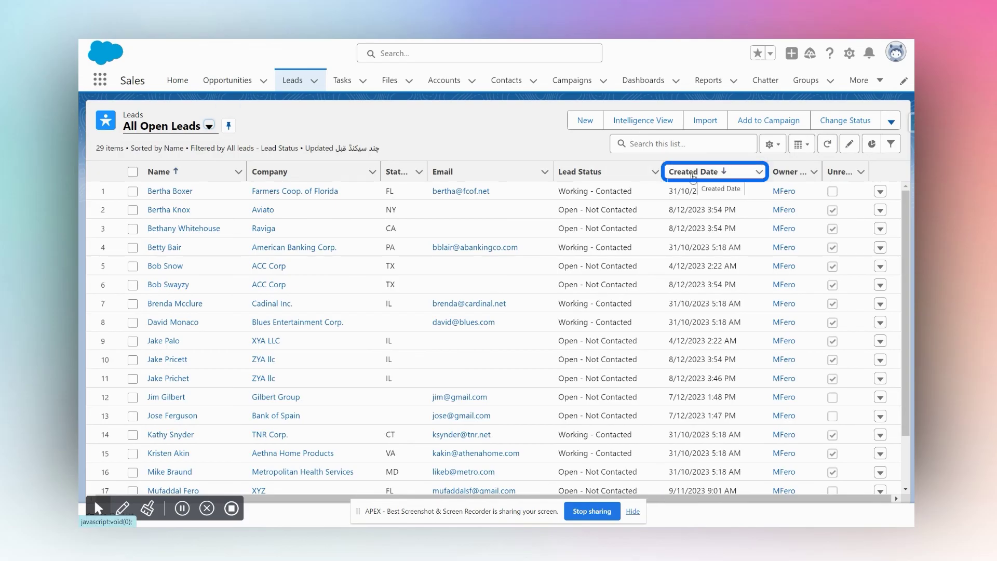
click(694, 175)
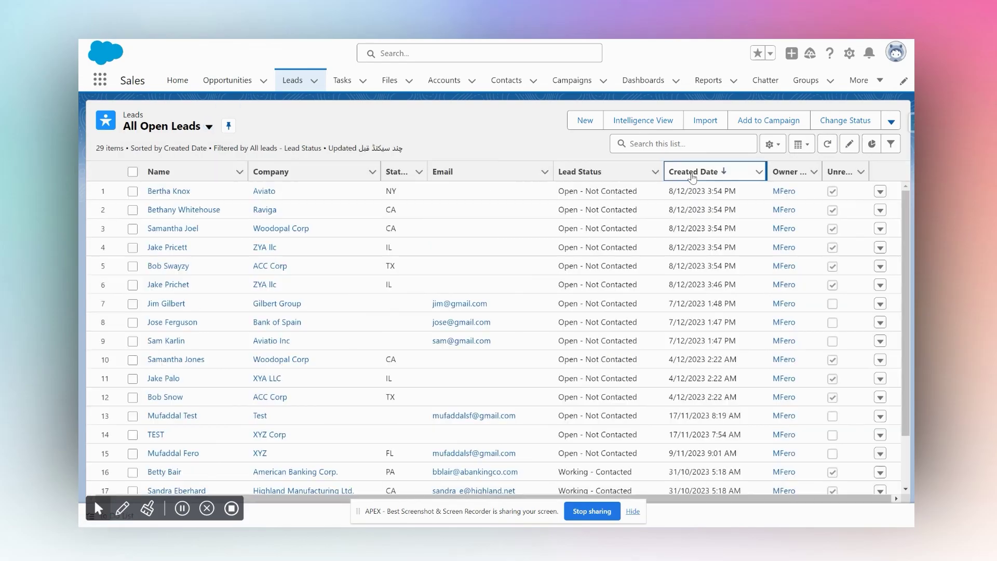